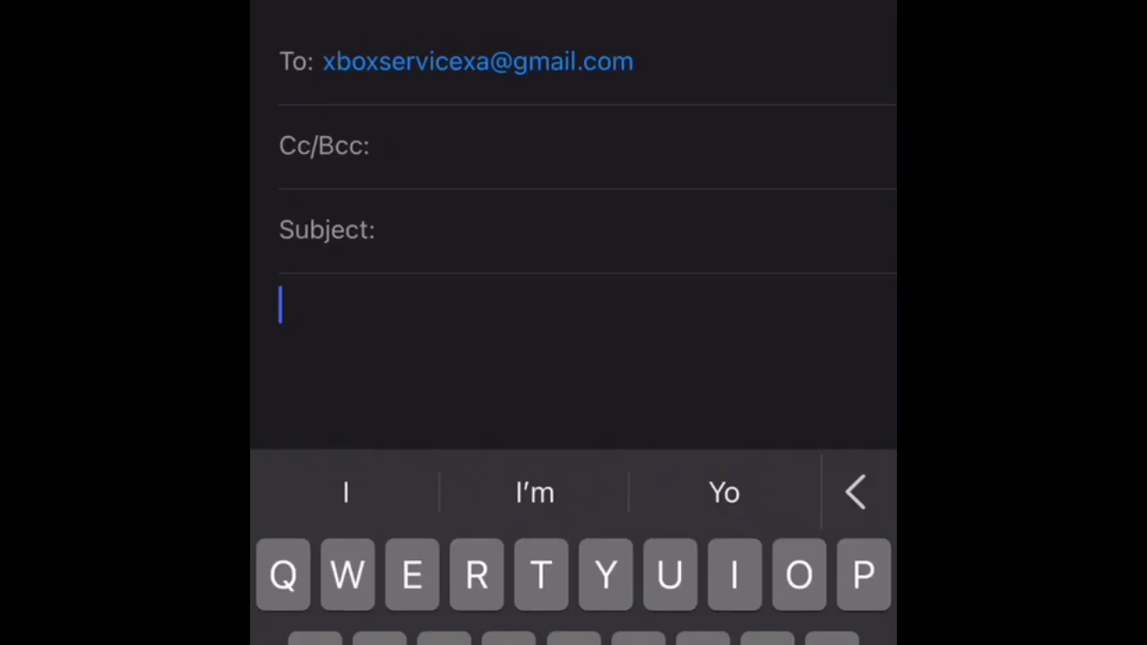
Step: Type the Xbox account name as the first body line, fix its typo, and start a new line
{"action": "type", "text": "H"}
{"action": "key", "text": "BackSpace"}
{"action": "type", "text": "Kit"}
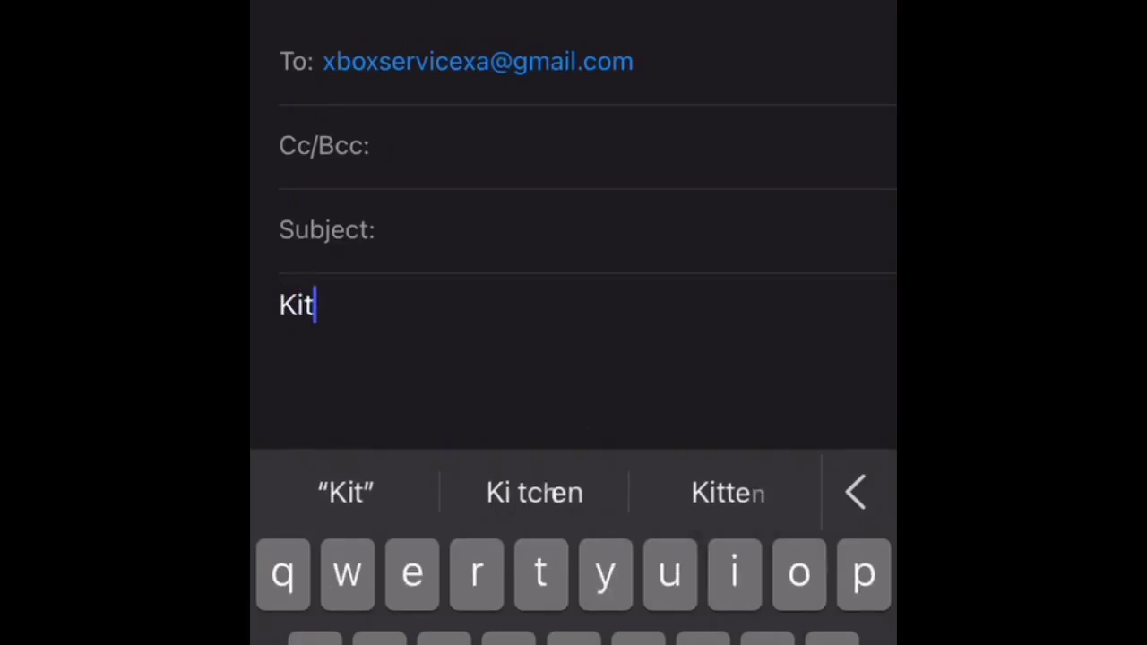
{"action": "type", "text": "katb"}
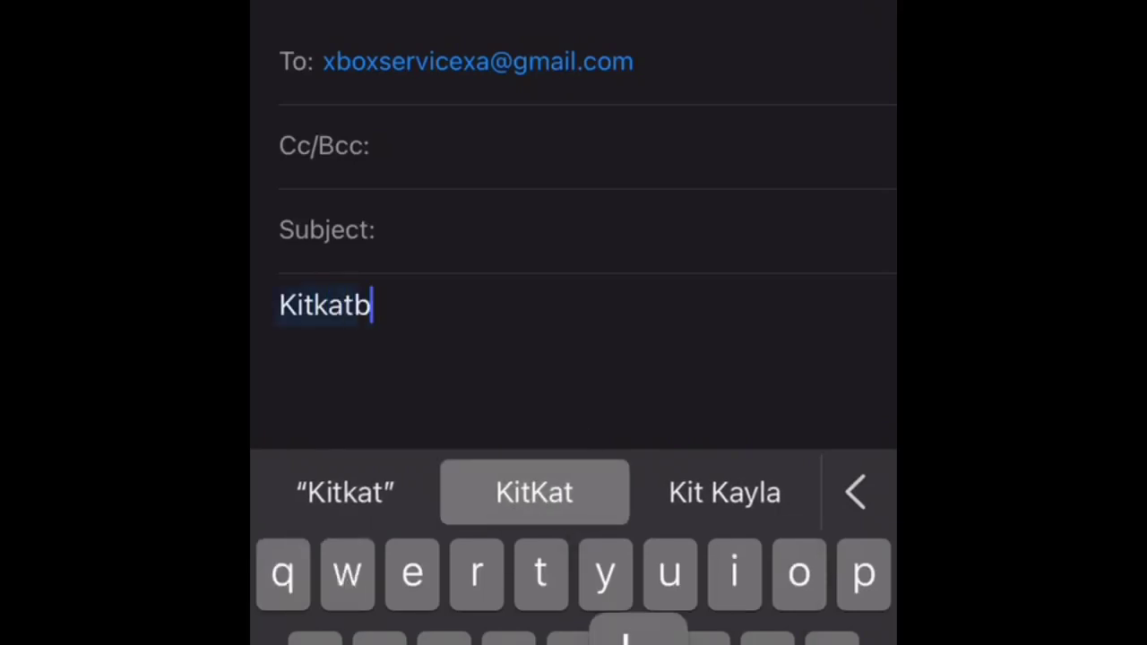
{"action": "type", "text": "st"}
{"action": "key", "text": "BackSpace"}
{"action": "key", "text": "BackSpace"}
{"action": "key", "text": "BackSpace"}
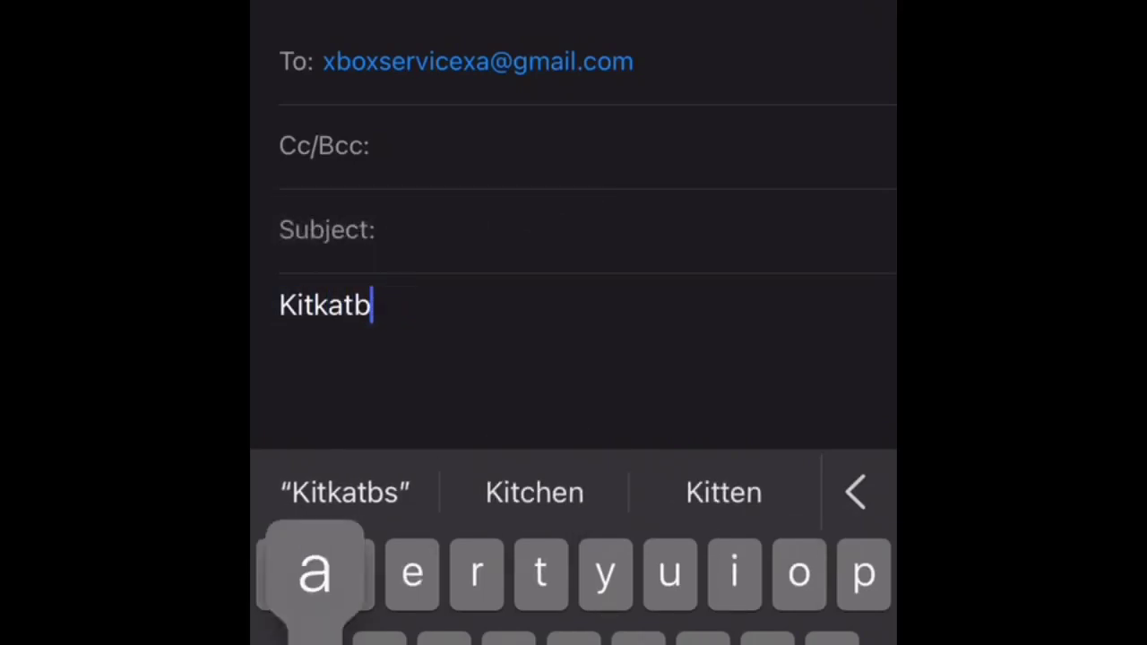
{"action": "type", "text": "ar"}
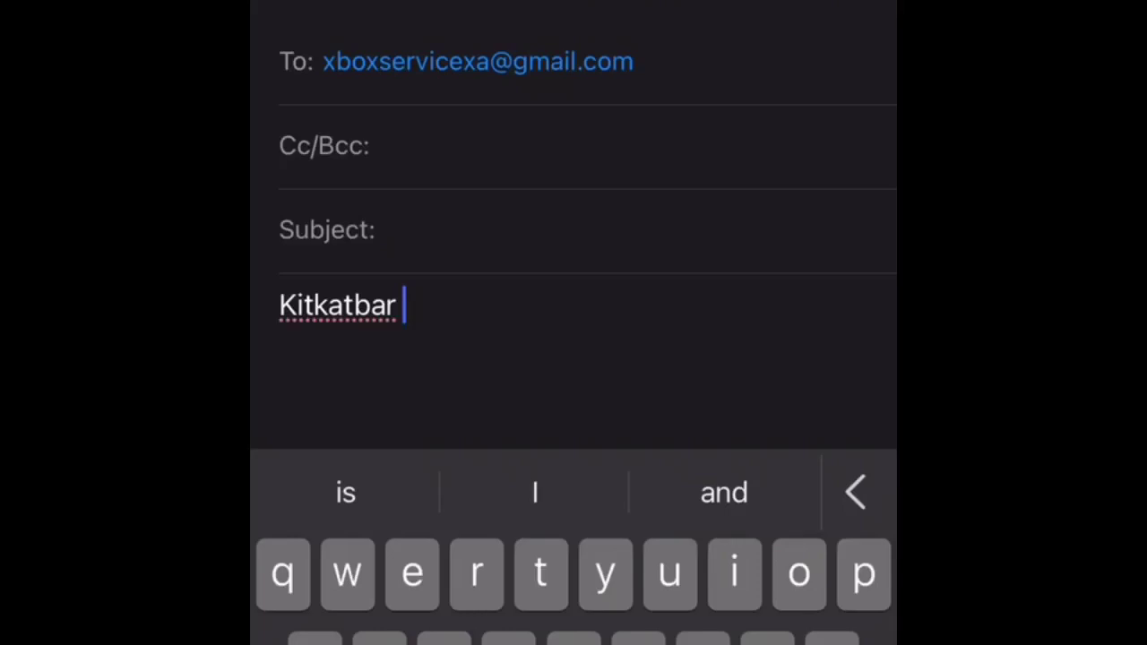
{"action": "key", "text": "Return"}
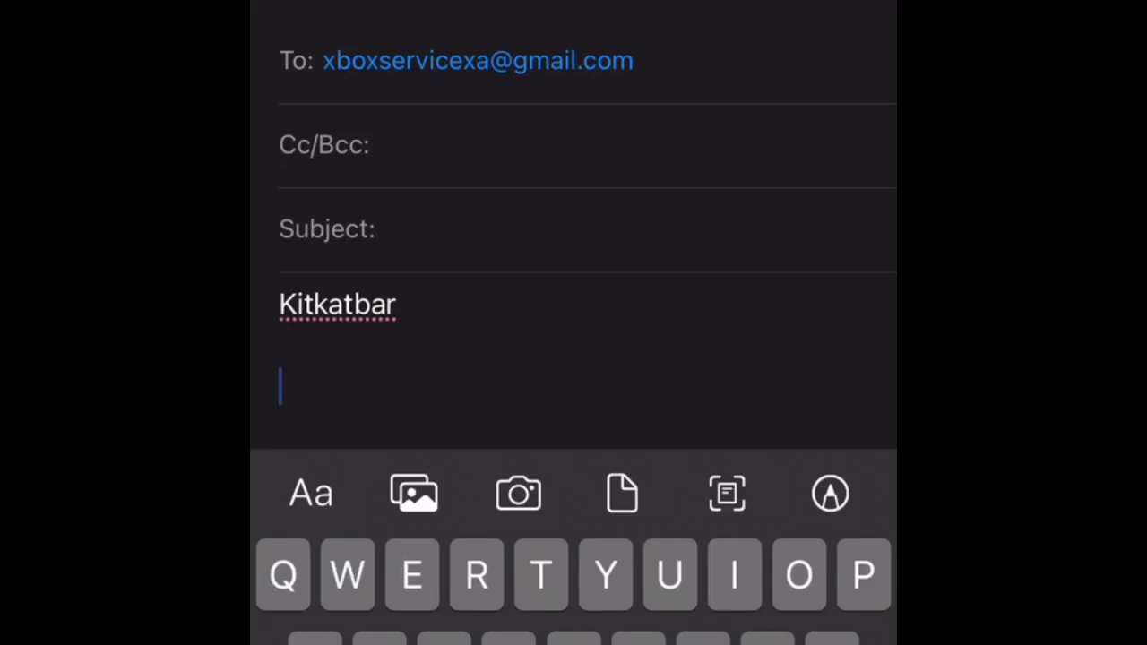
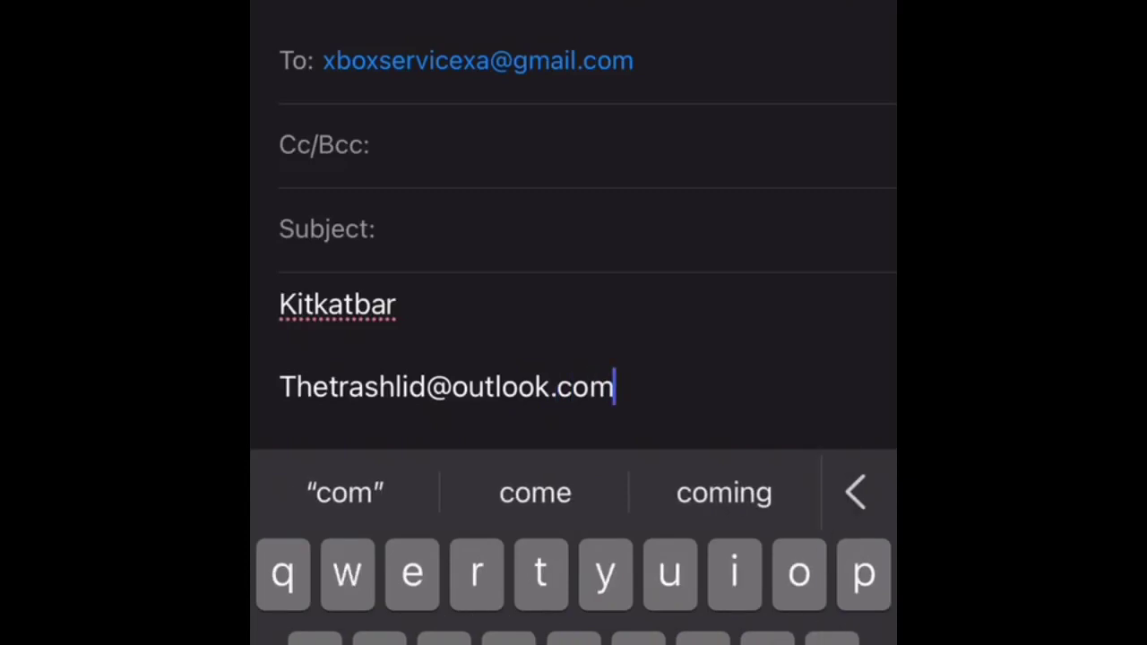
Step: Enter the Outlook email address on the second body line, correcting its typos
{"action": "type", "text": "om"}
Step: Start a new line under the address and begin typing the account password
{"action": "key", "text": "Return"}
{"action": "key", "text": "Return"}
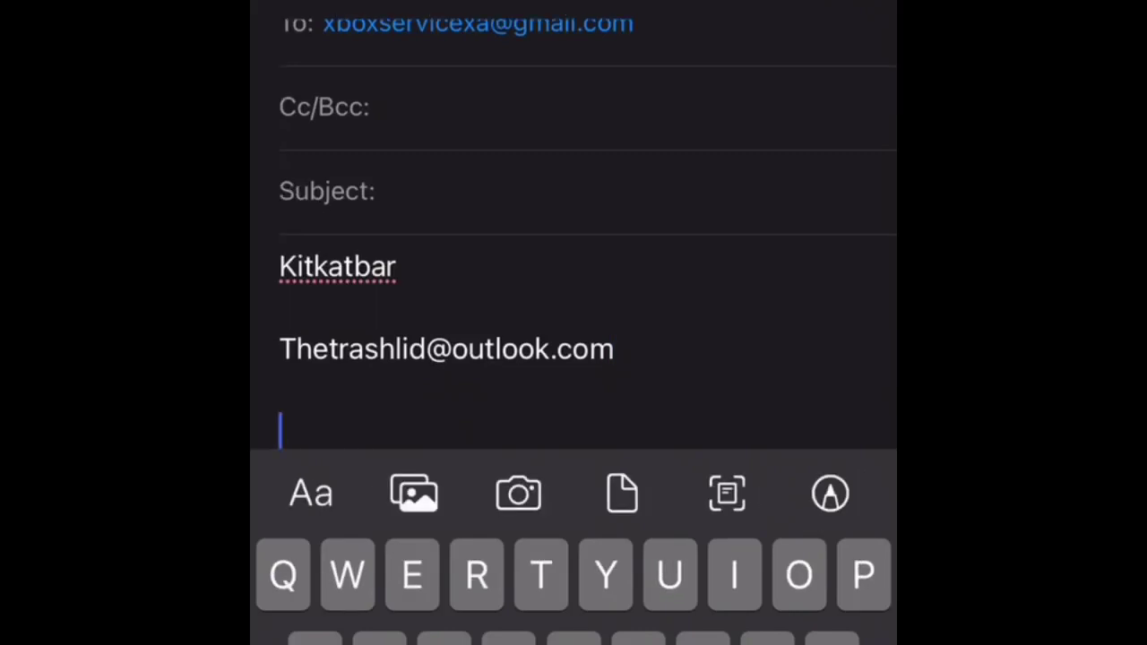
{"action": "key", "text": "BackSpace"}
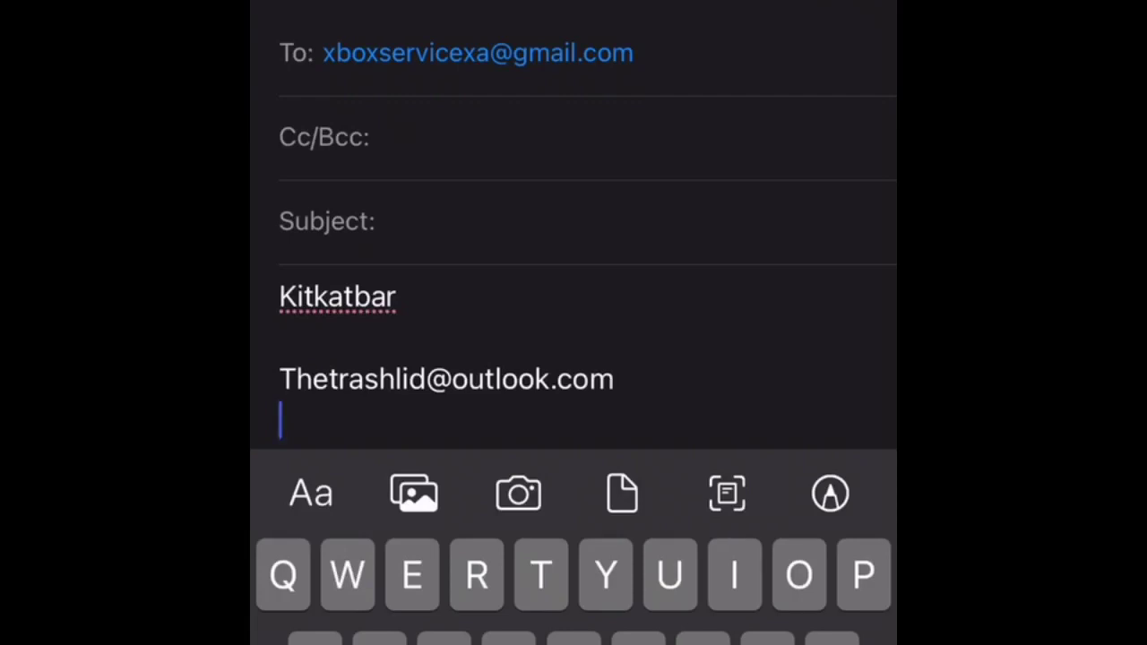
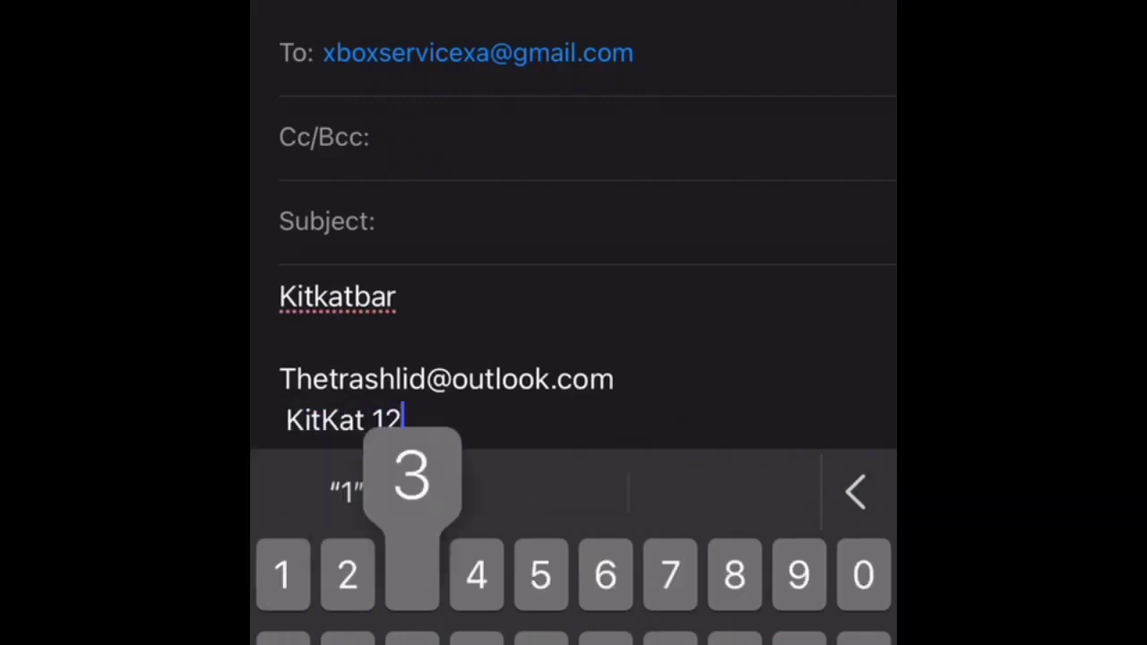
Step: Leave a blank line below the completed password for the message
{"action": "key", "text": "Return"}
{"action": "key", "text": "Return"}
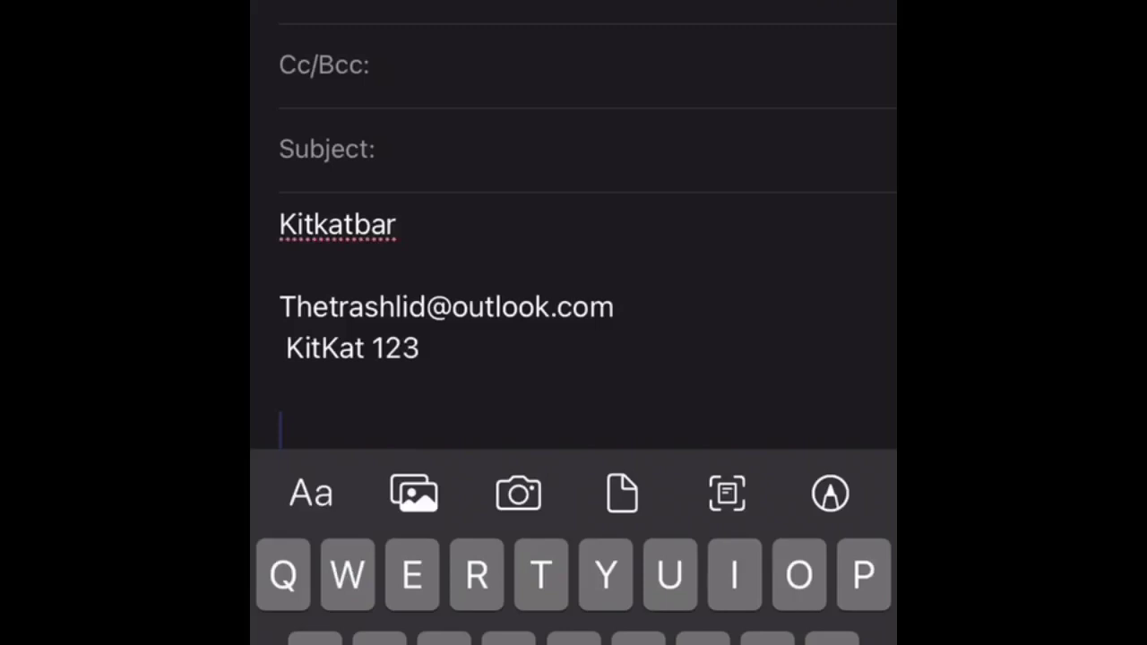
Step: Type 'Someone took my account and I was unaware', accepting the 'unaware' suggestion
{"action": "type", "text": "I los"}
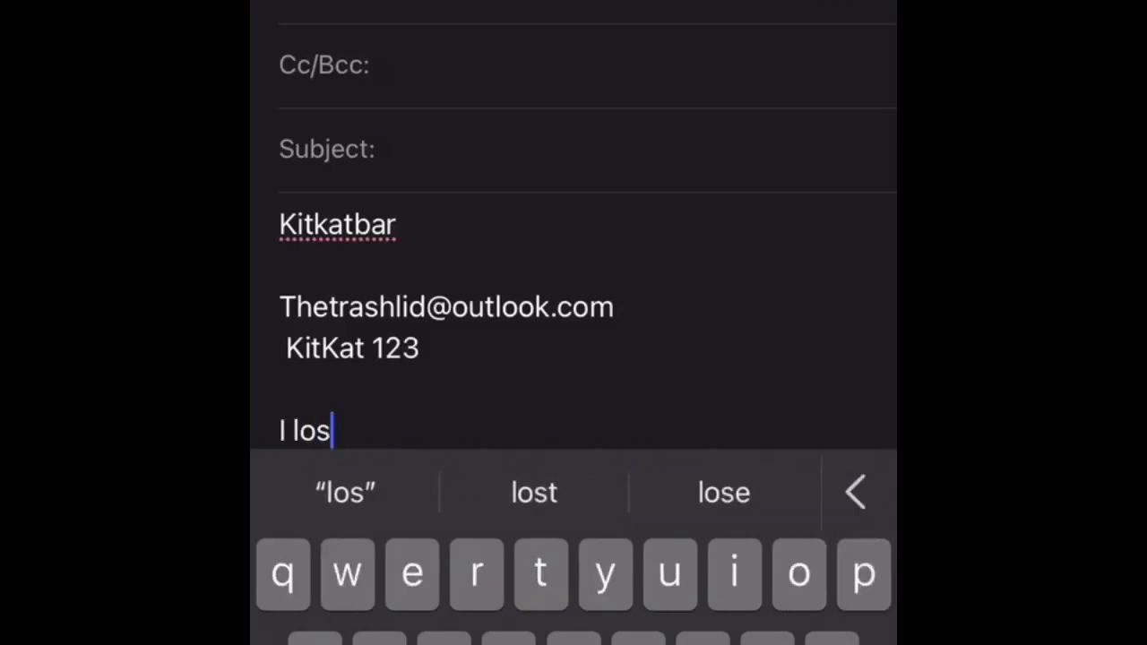
{"action": "key", "text": "BackSpace"}
{"action": "key", "text": "BackSpace"}
{"action": "key", "text": "BackSpace"}
{"action": "key", "text": "BackSpace"}
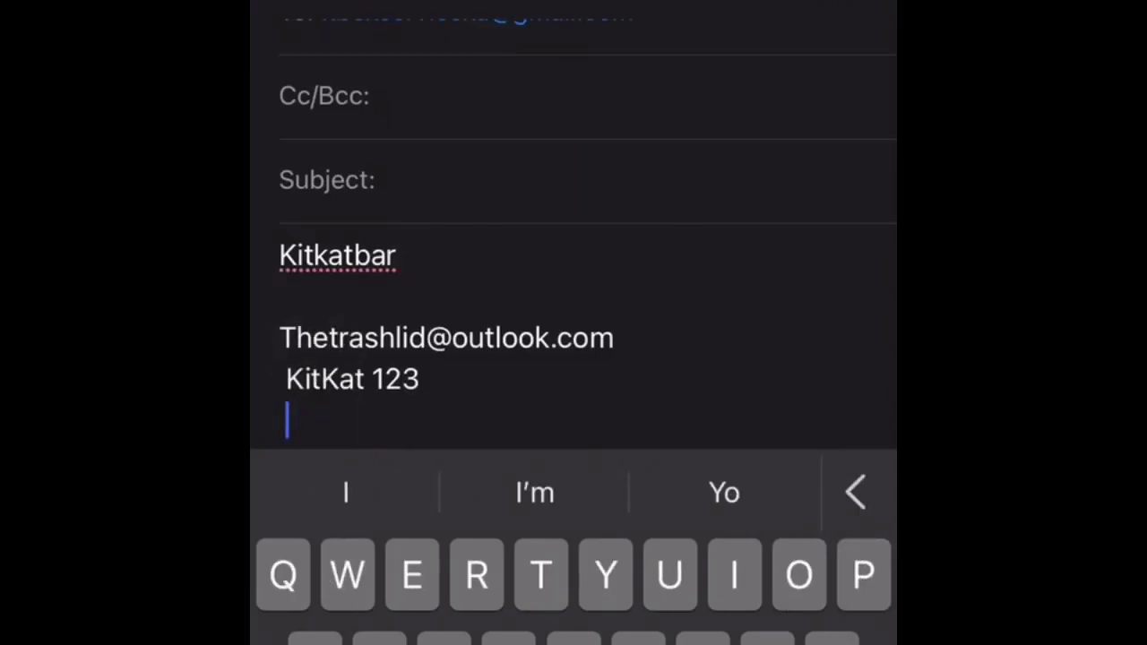
{"action": "type", "text": "Some"}
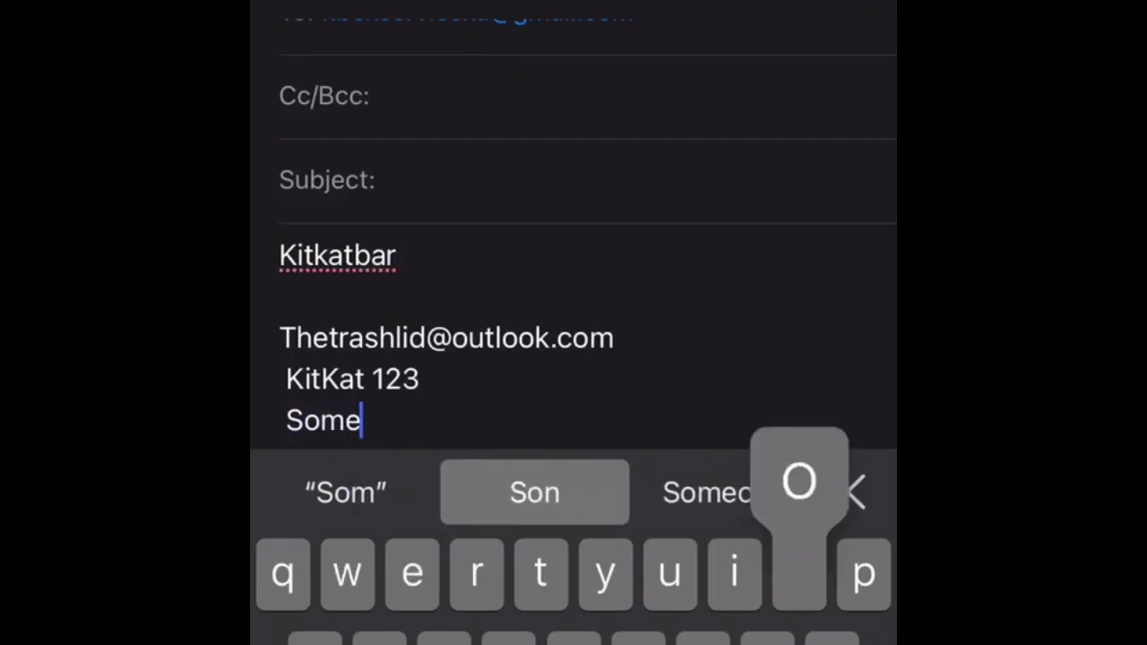
{"action": "type", "text": "one took"}
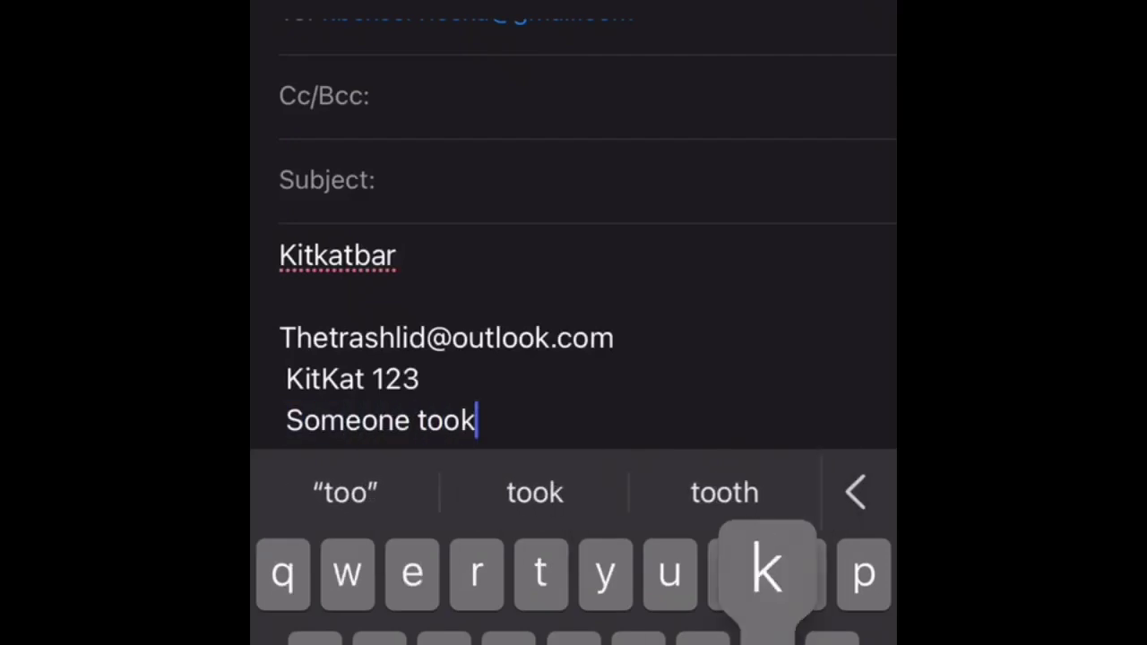
{"action": "type", "text": " my acoo"}
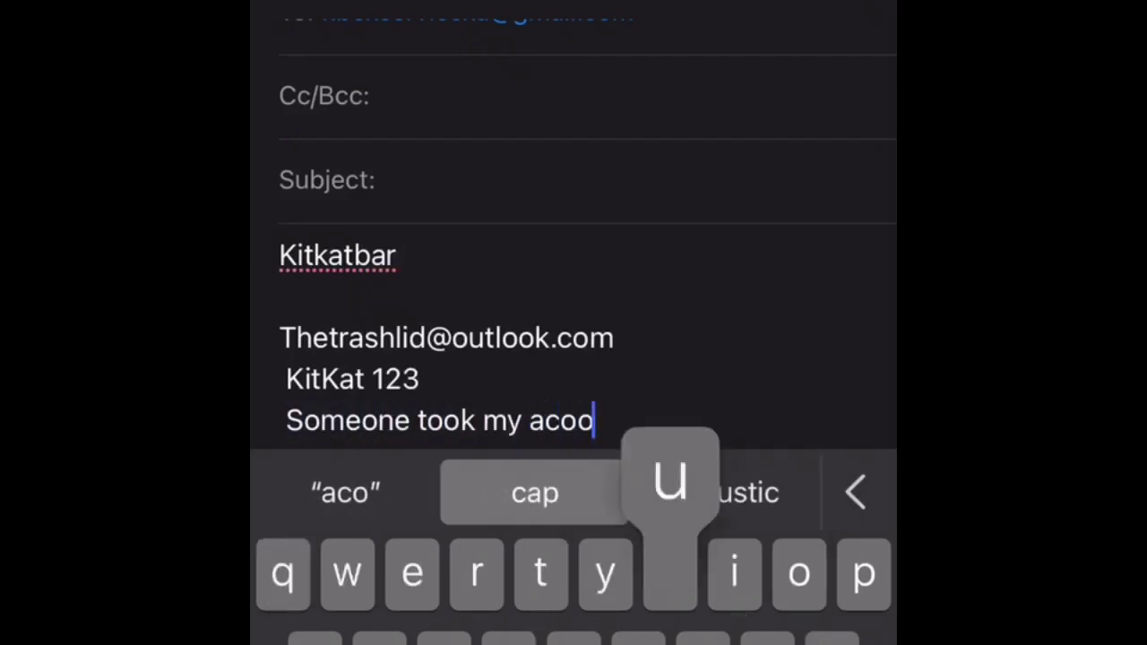
{"action": "type", "text": "unt and i "}
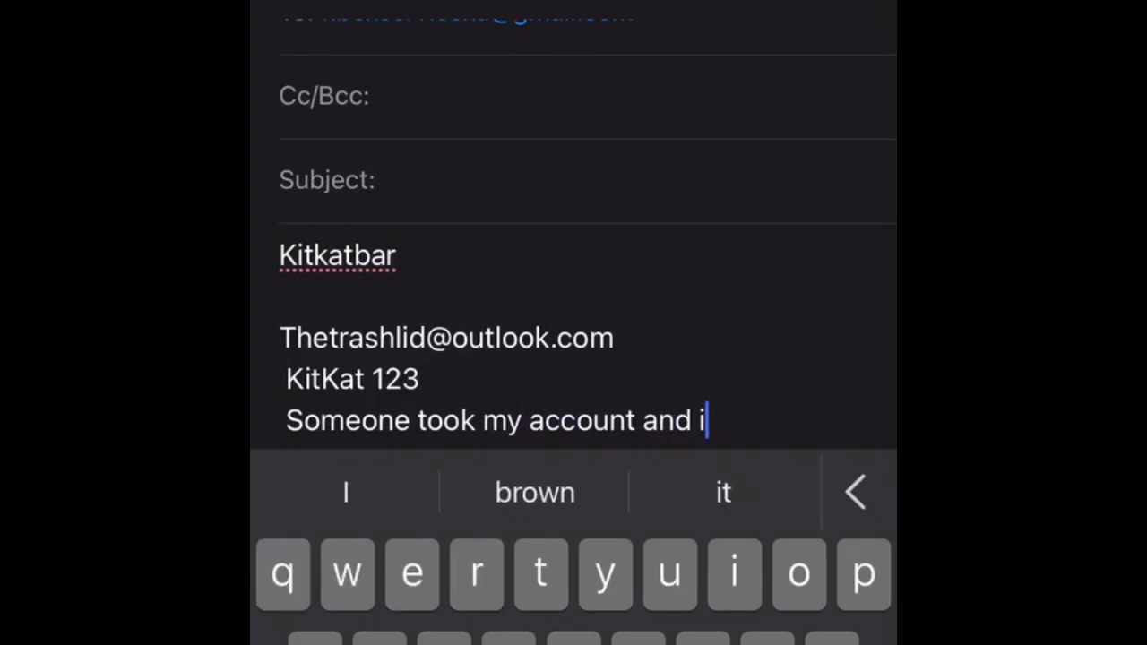
{"action": "type", "text": "was "}
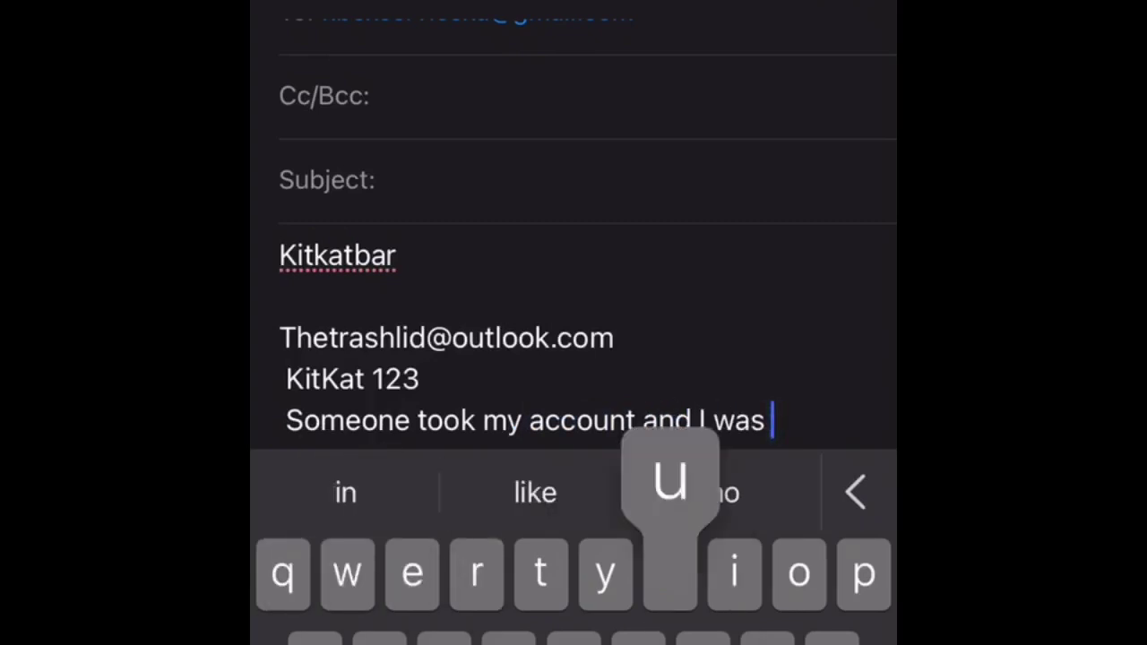
{"action": "type", "text": "un"}
{"action": "key", "text": "space"}
{"action": "key", "text": "BackSpace"}
{"action": "key", "text": "BackSpace"}
{"action": "key", "text": "BackSpace"}
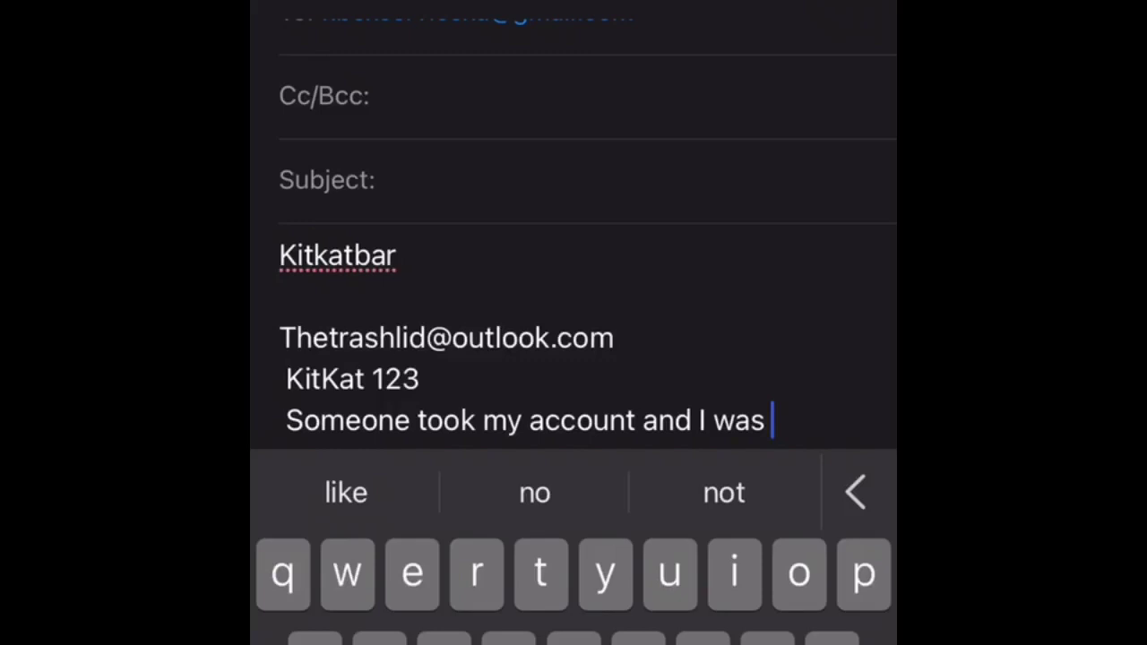
{"action": "type", "text": "um"}
{"action": "key", "text": "BackSpace"}
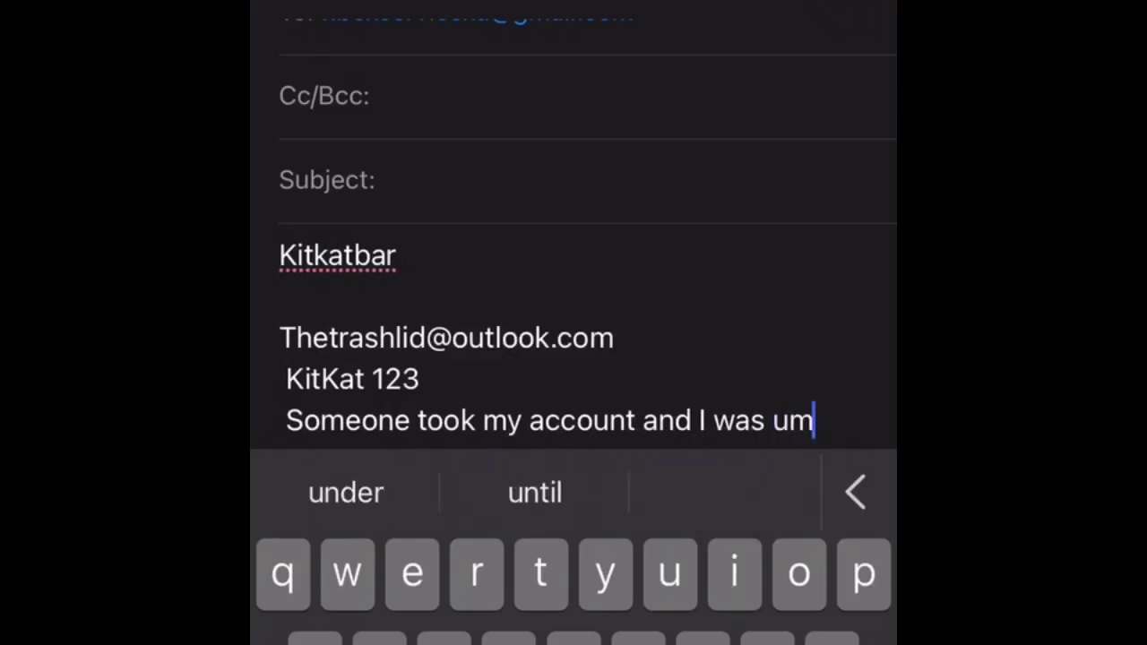
{"action": "key", "text": "BackSpace"}
{"action": "type", "text": "na"}
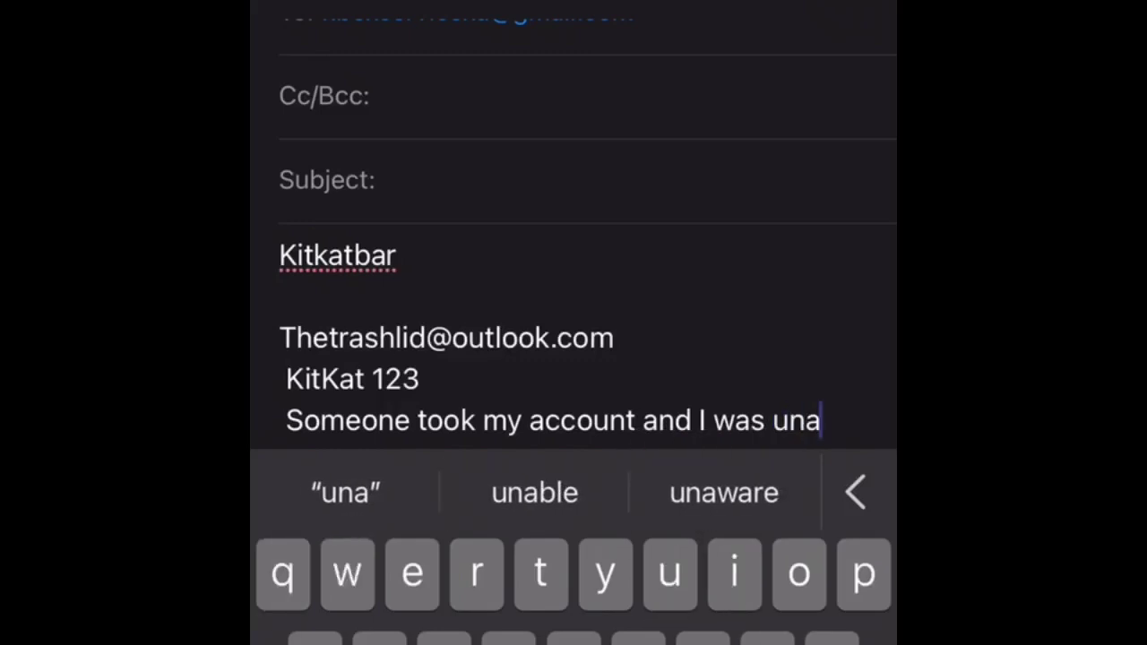
{"action": "left_click", "coordinate": [724, 492]}
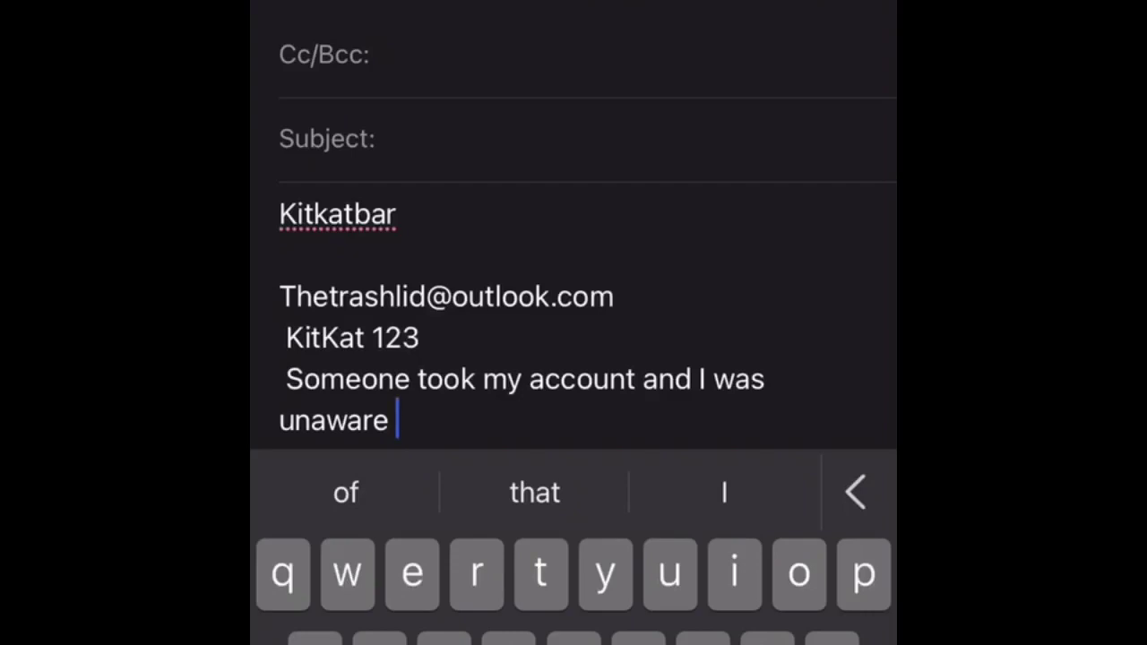
Step: Add the sentence 'And they changed the password' to the message
{"action": "type", "text": "Ia"}
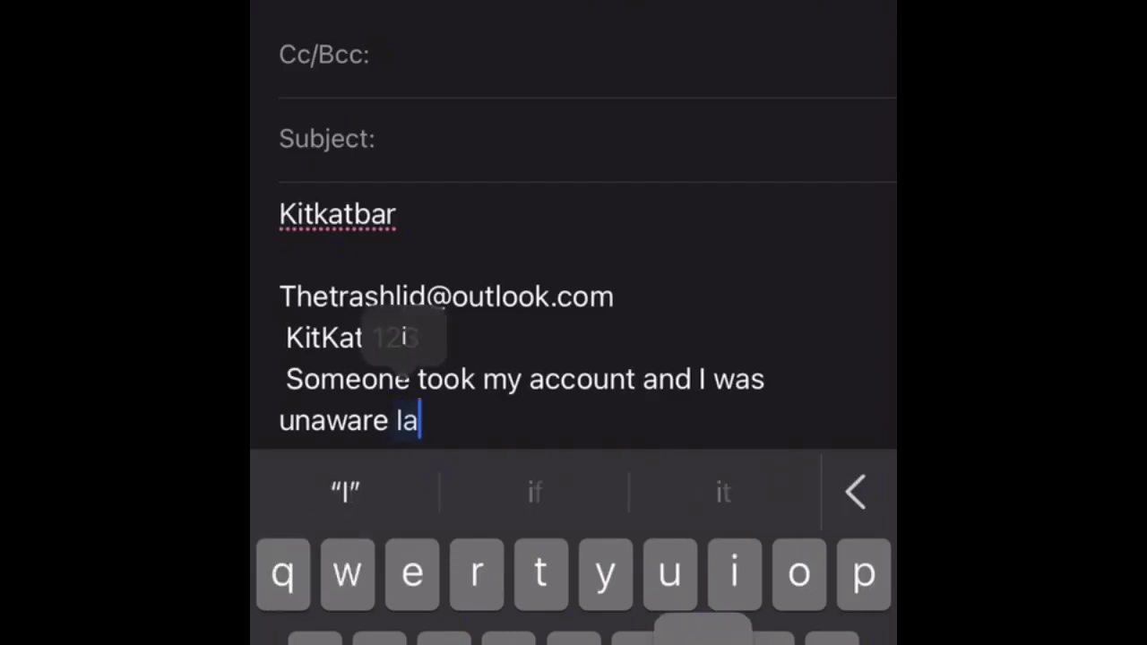
{"action": "type", "text": "n's"}
{"action": "key", "text": "BackSpace"}
{"action": "key", "text": "BackSpace"}
{"action": "key", "text": "BackSpace"}
{"action": "key", "text": "BackSpace"}
{"action": "key", "text": "BackSpace"}
{"action": "key", "text": "BackSpace"}
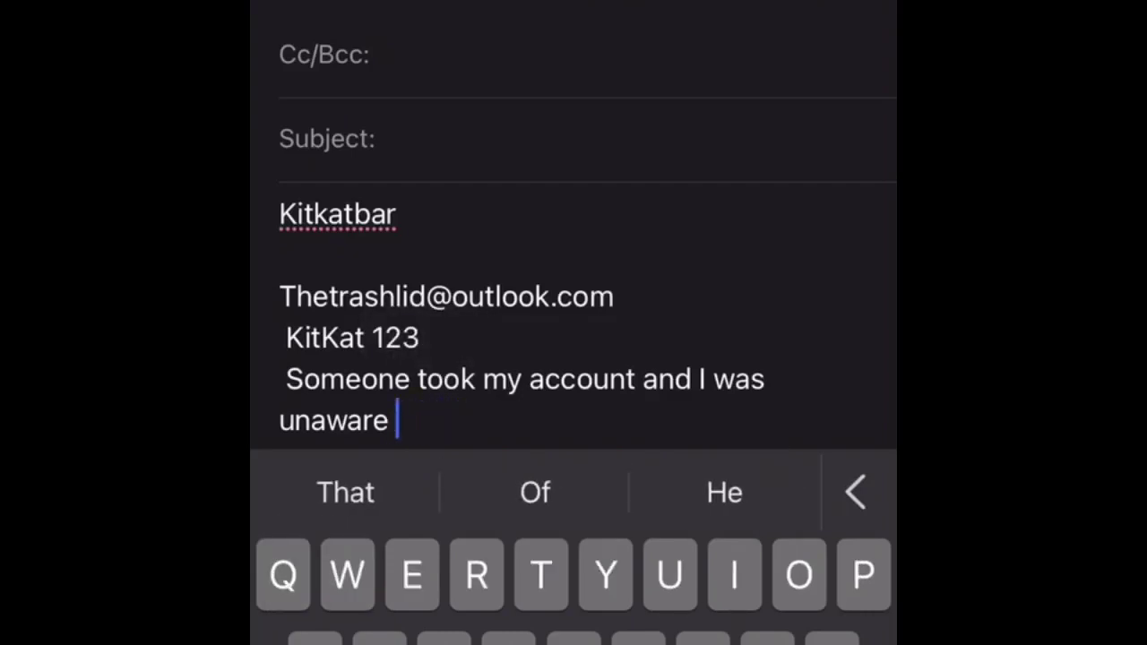
{"action": "type", "text": "And they ch"}
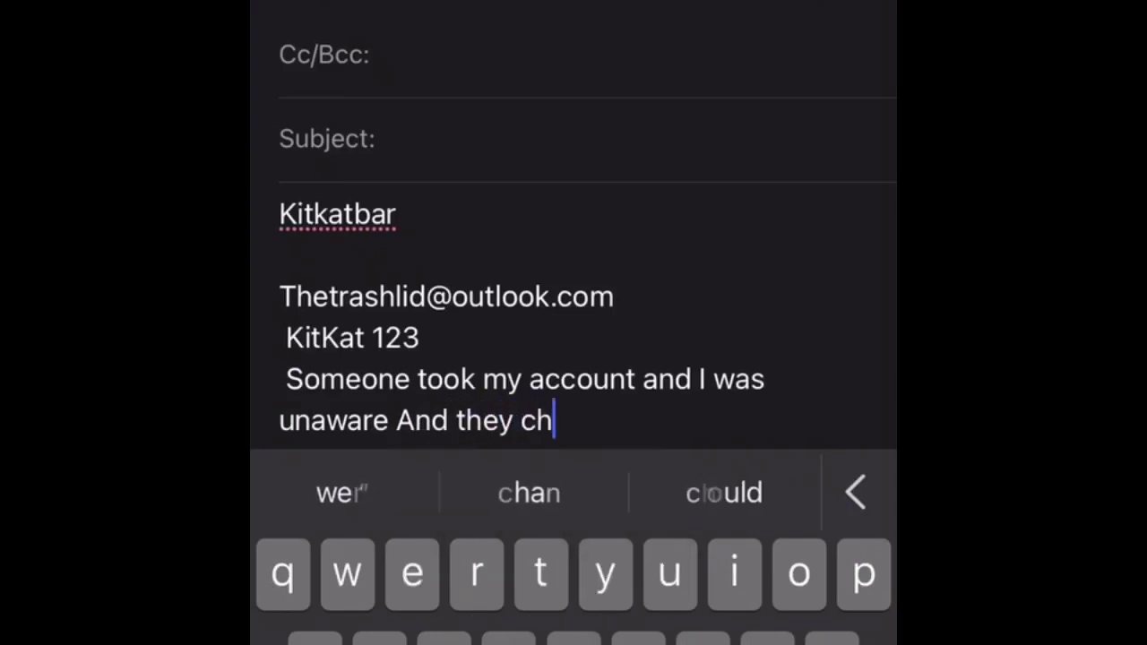
{"action": "type", "text": "anged th"}
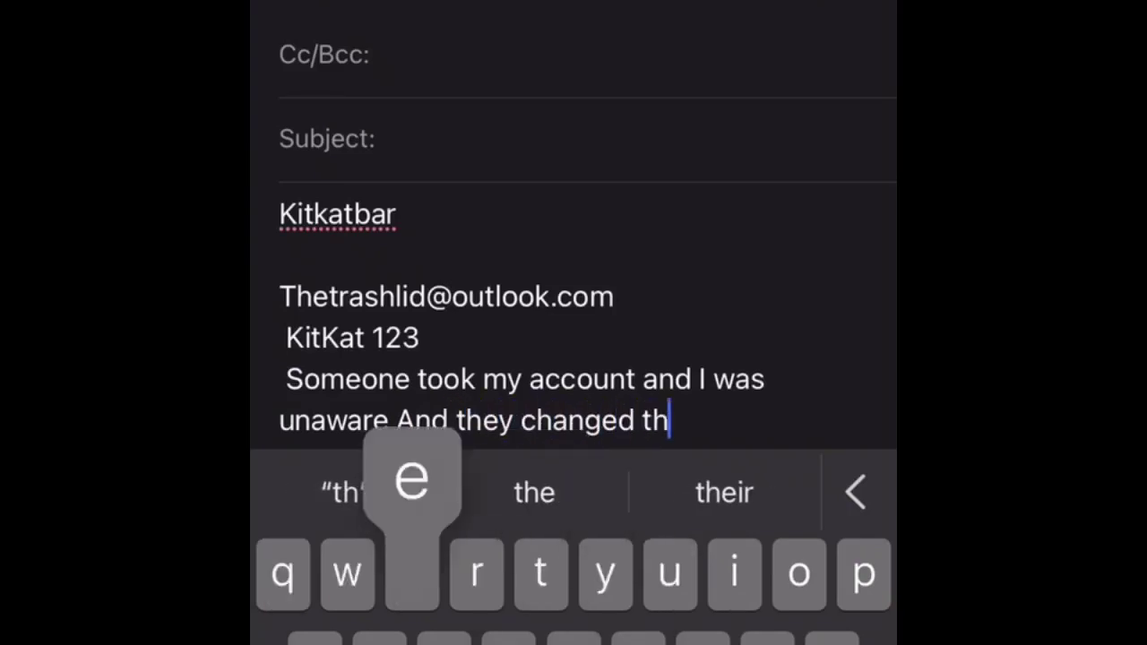
{"action": "type", "text": "e pass"}
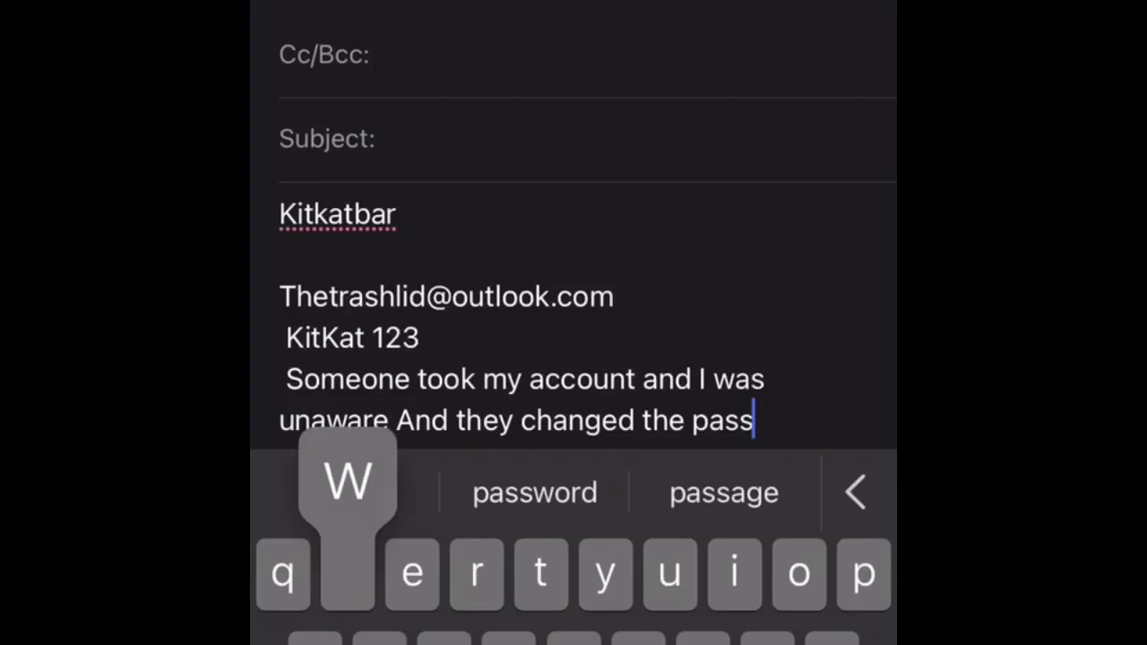
{"action": "type", "text": "word"}
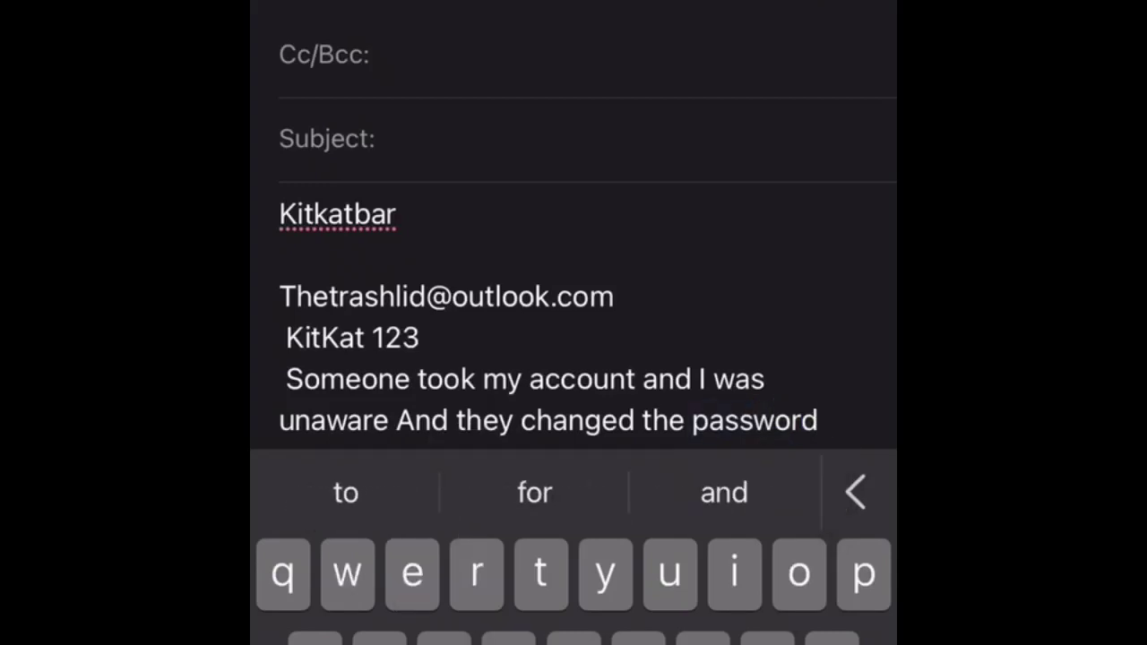
Step: Scroll back up and swipe the compose sheet down so the Outbox sends the email
{"action": "scroll", "coordinate": [574, 269], "scroll_direction": "down", "scroll_amount": 2}
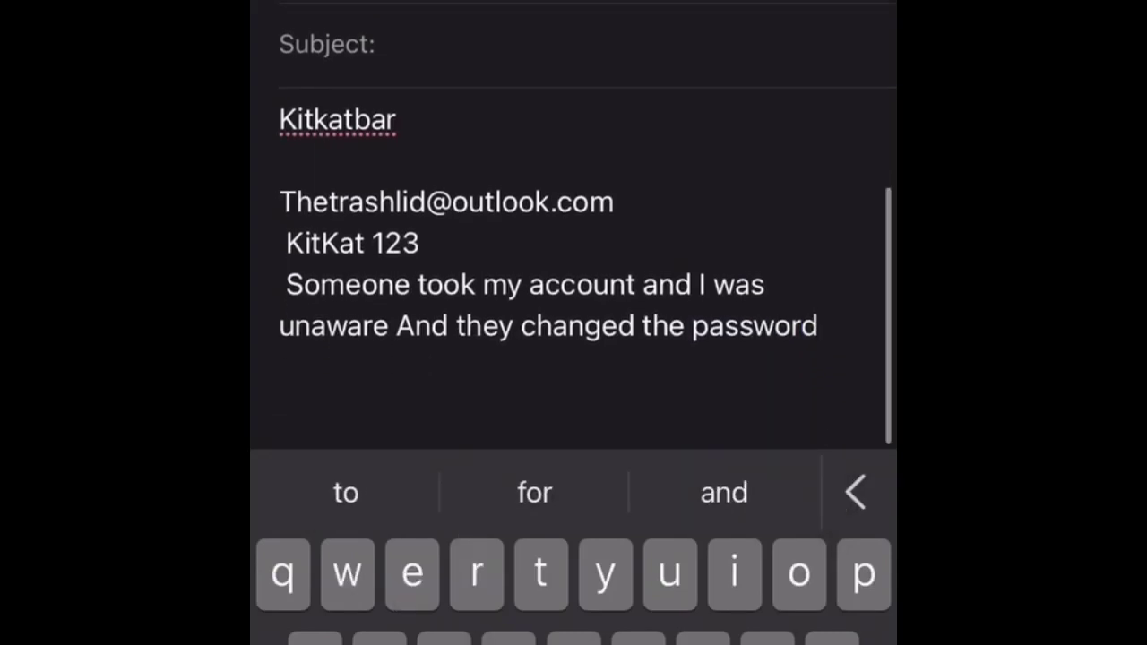
{"action": "scroll", "coordinate": [573, 268], "scroll_direction": "up", "scroll_amount": 1}
{"action": "scroll", "coordinate": [573, 269], "scroll_direction": "up", "scroll_amount": 2}
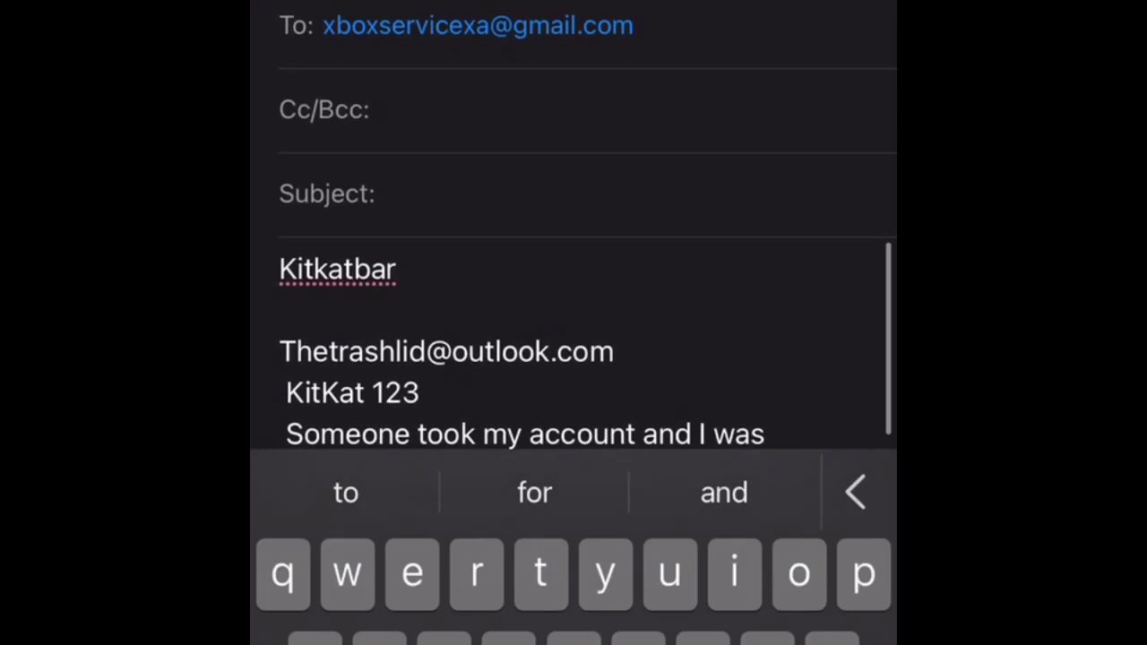
{"action": "scroll", "coordinate": [574, 269], "scroll_direction": "up", "scroll_amount": 1}
{"action": "left_click_drag", "start_coordinate": [573, 269], "coordinate": [574, 627]}
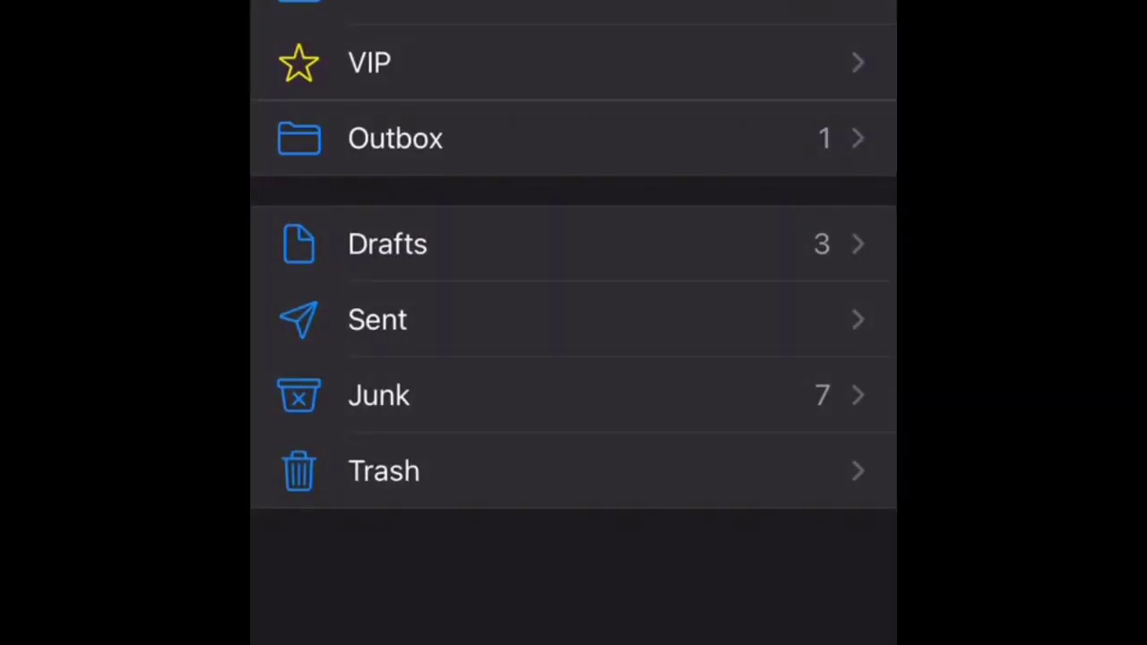